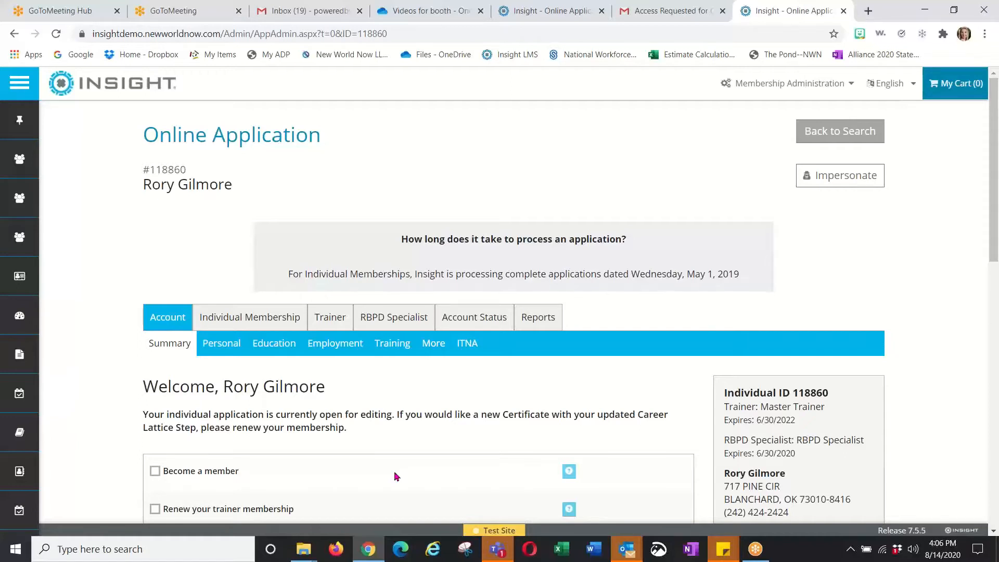
Impersonate the individual member and switch from the A Zuest for Learning organization to the member's personal profile
click(843, 178)
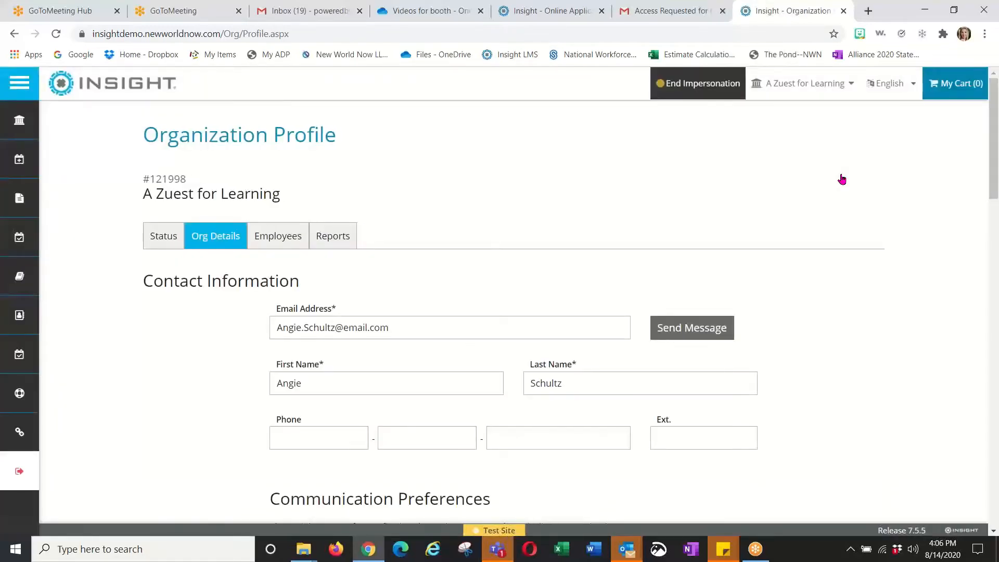
click(802, 84)
click(778, 134)
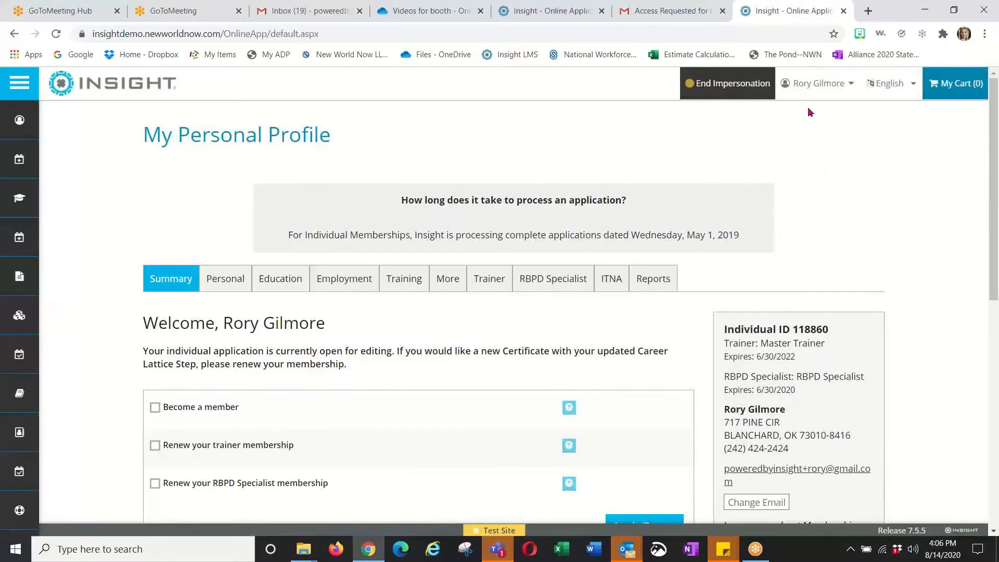
Look up A.C.G.C. Public School District - ECSE Program by its organization ID, send an access request and close the search
click(812, 87)
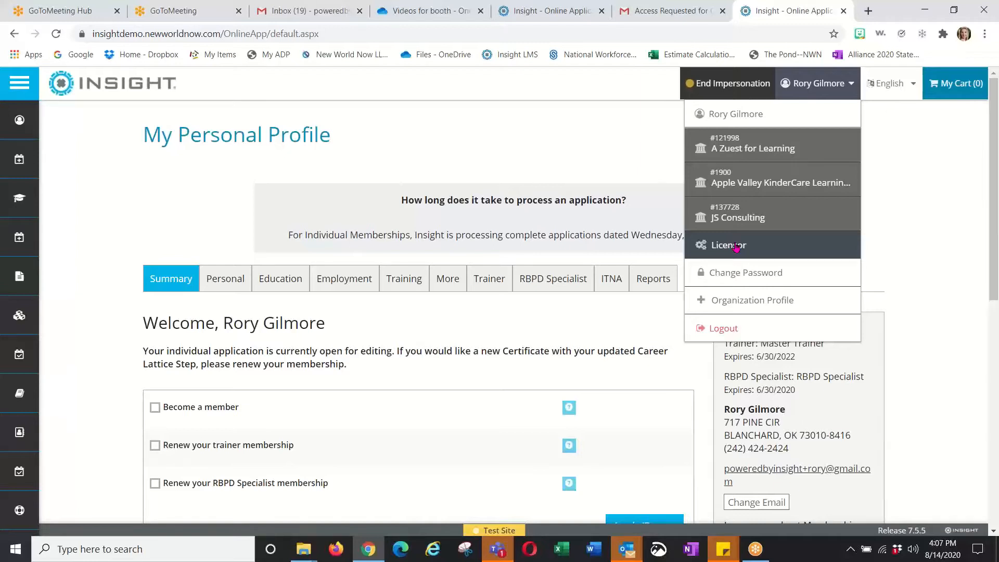
click(744, 305)
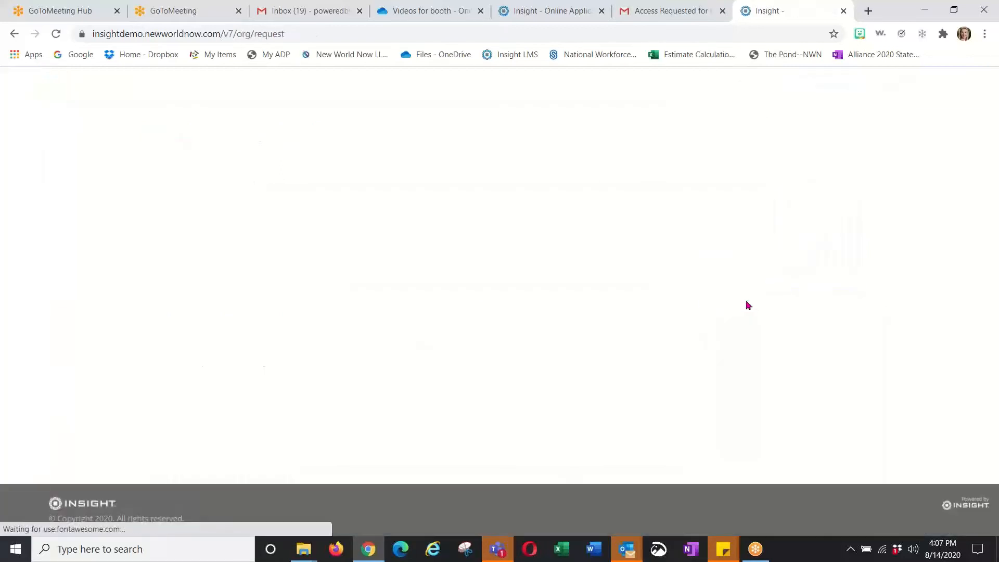
click(484, 242)
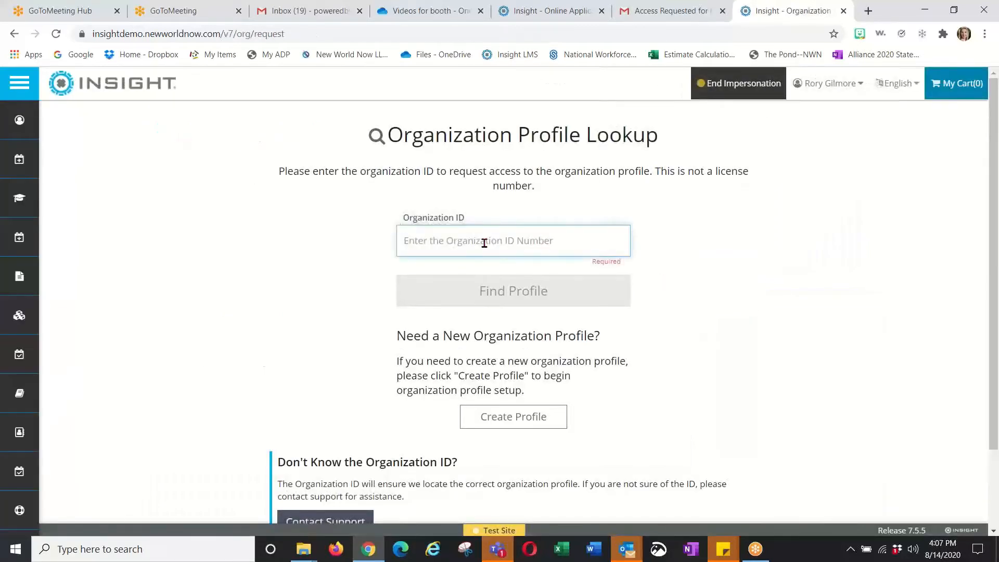
text(137195)
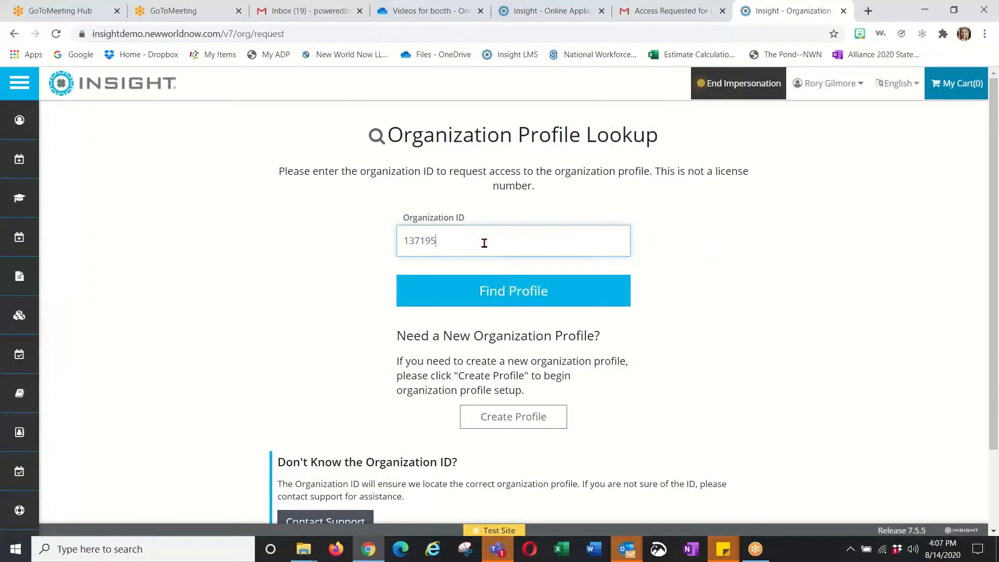
click(507, 296)
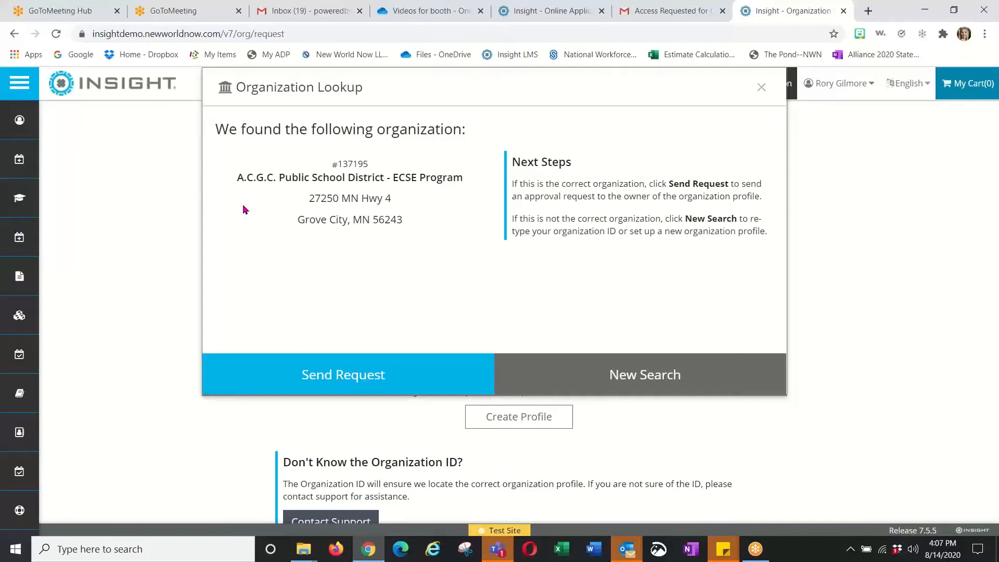
click(339, 386)
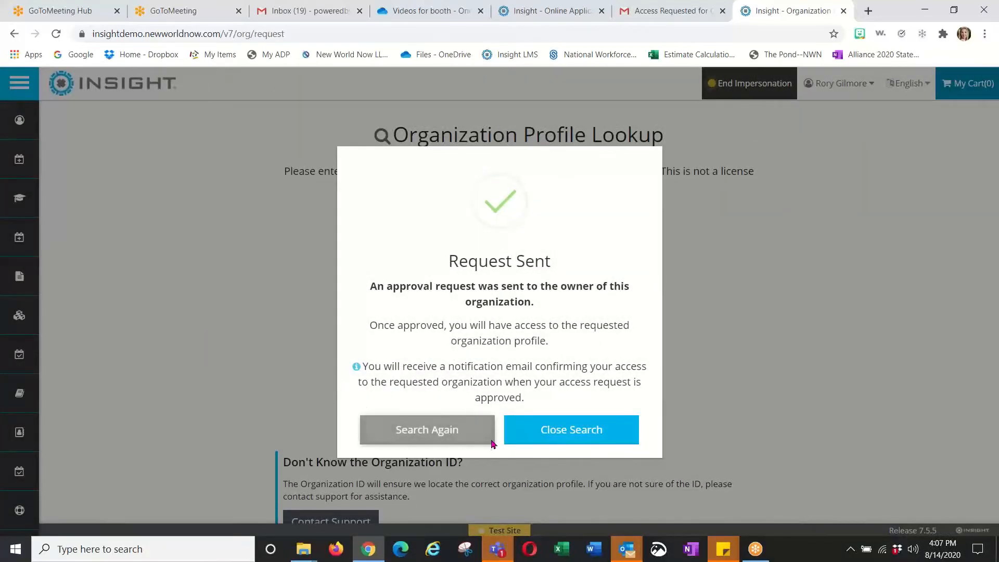
click(571, 431)
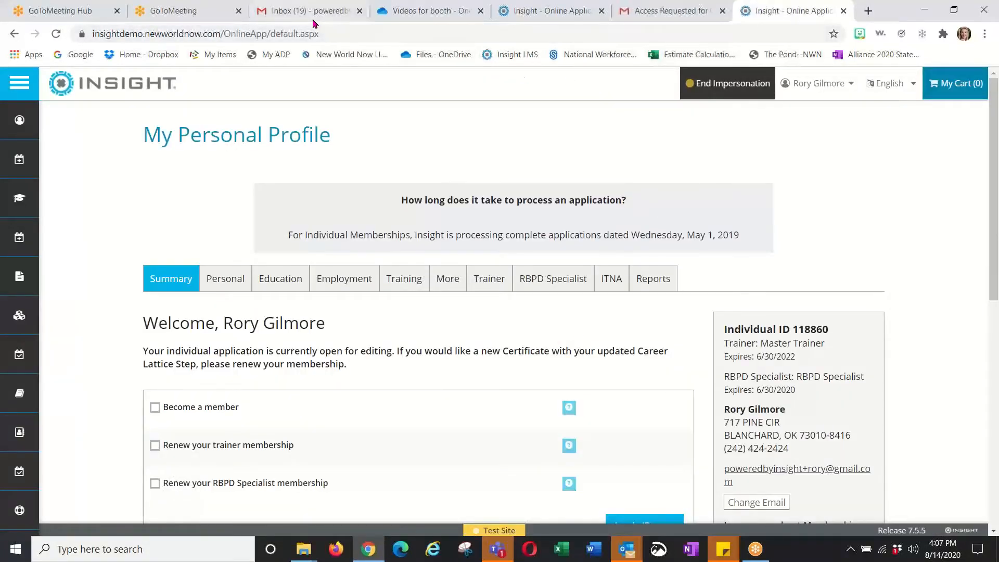
Switch to Gmail and open the access request email for A.C.G.C. Public School District - ECSE Program
click(657, 11)
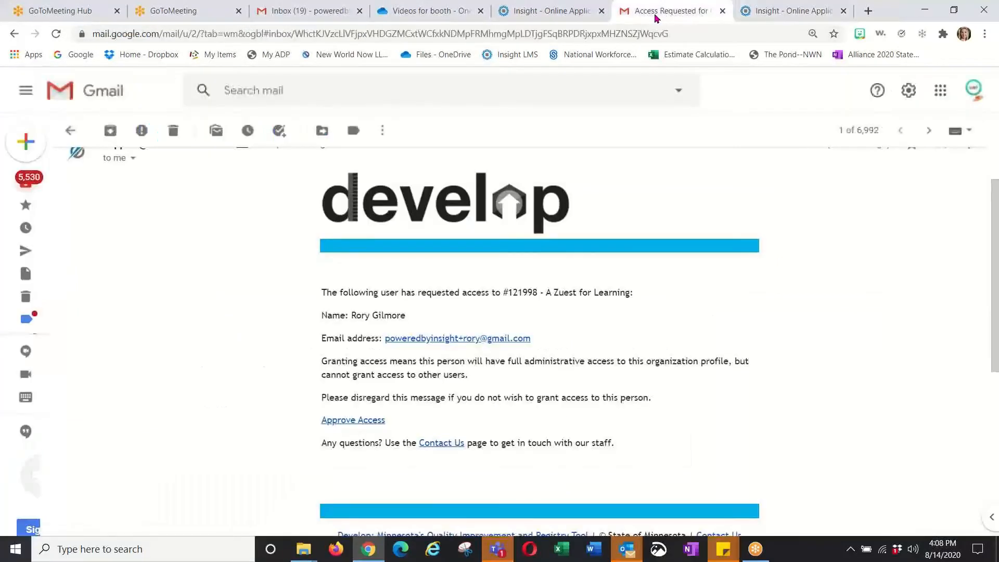
click(70, 130)
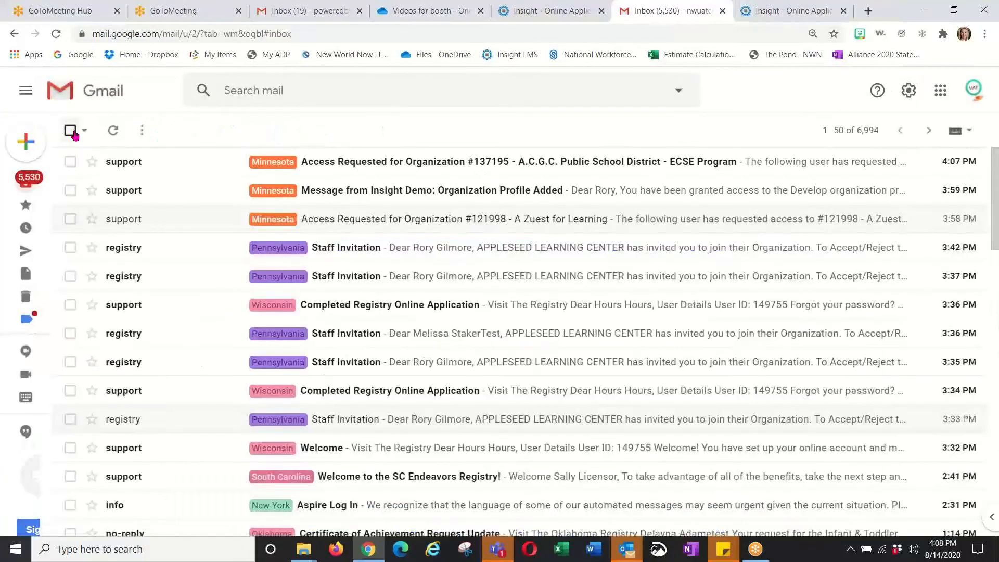
click(408, 163)
scroll(814, 283, down, 3)
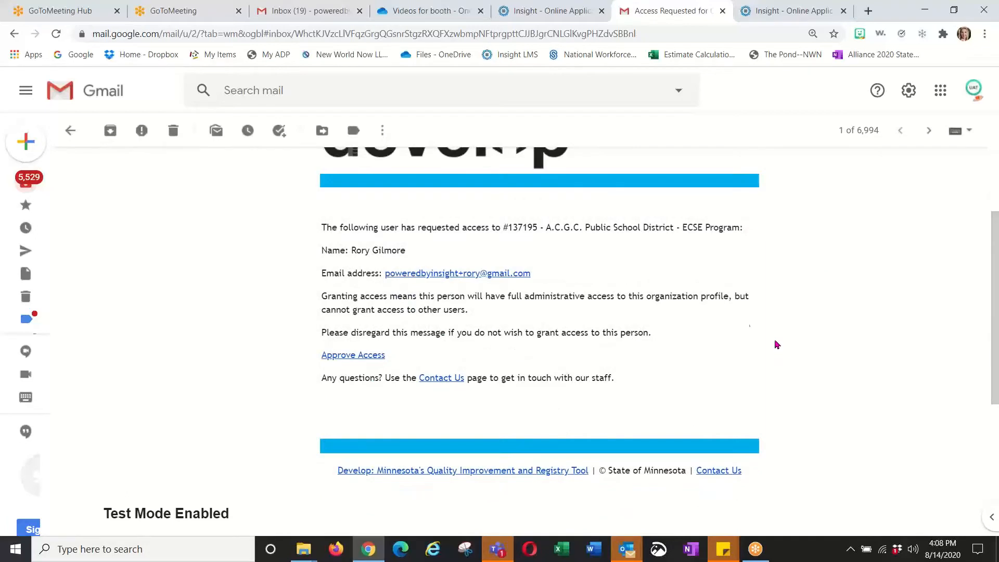
Approve the emailed request for administrative access to the A.C.G.C. Public School District - ECSE Program profile
click(356, 357)
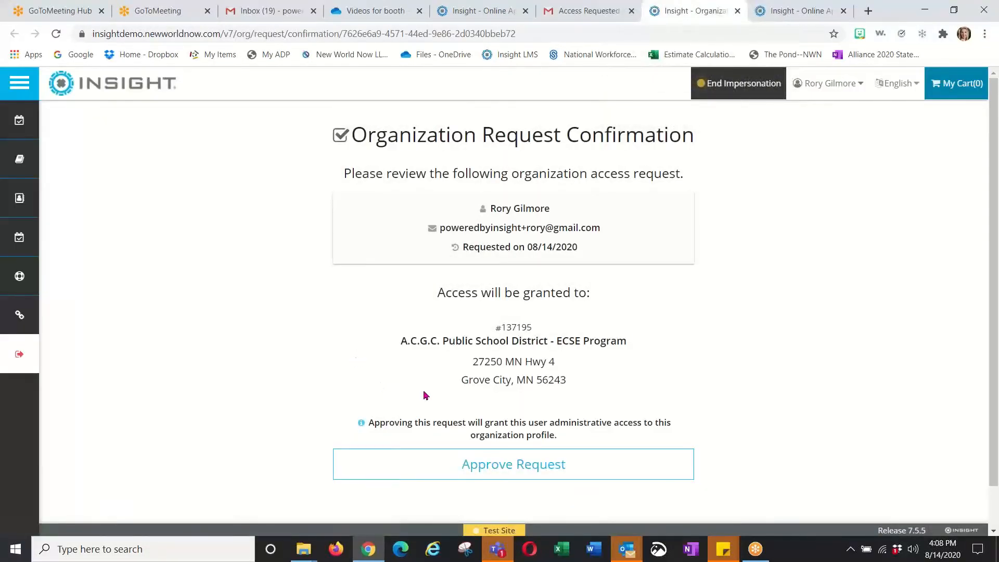
click(522, 478)
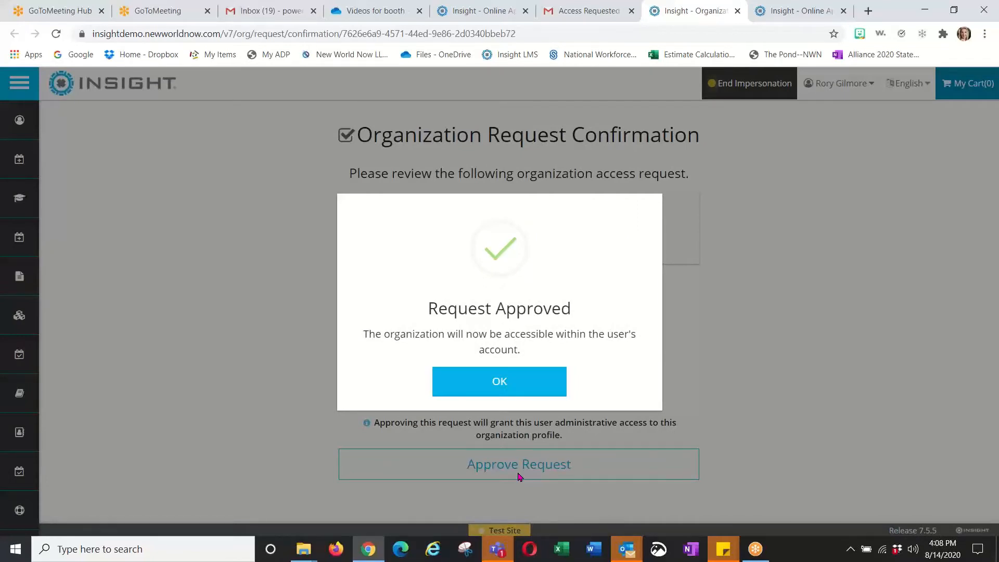
click(497, 384)
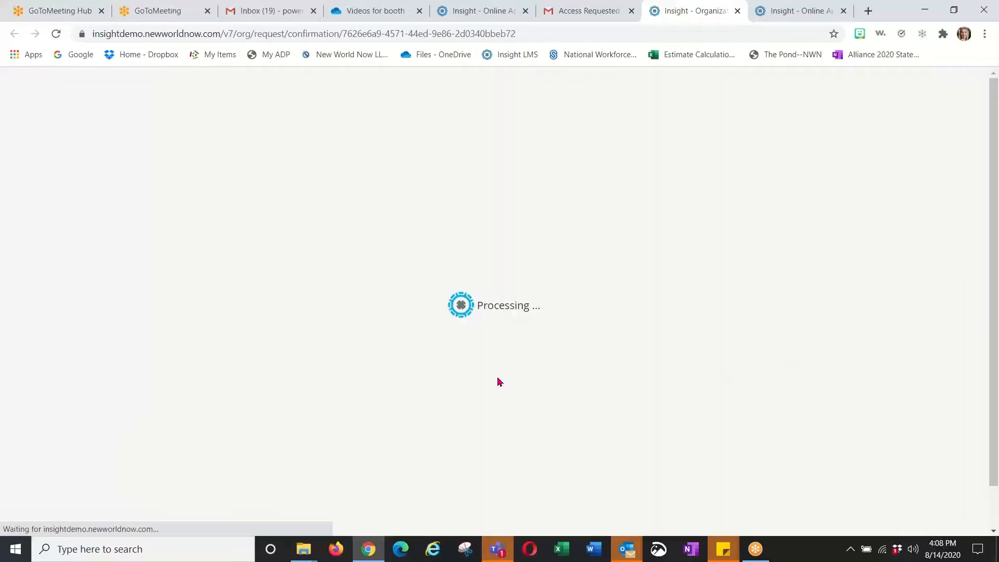
Switch from the personal profile to the Apple Valley KinderCare Learning Center profile among the member's organizations
click(816, 94)
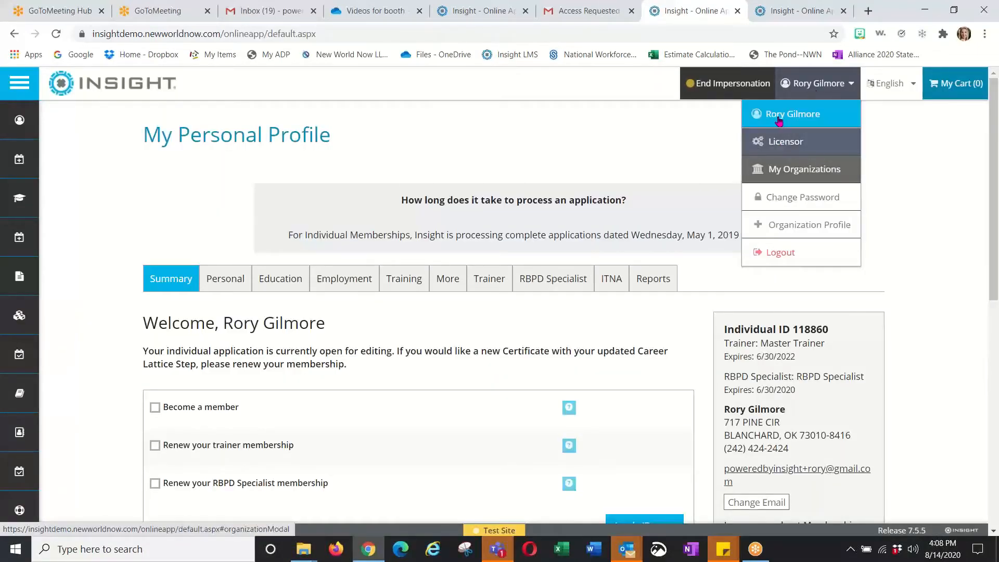
click(789, 172)
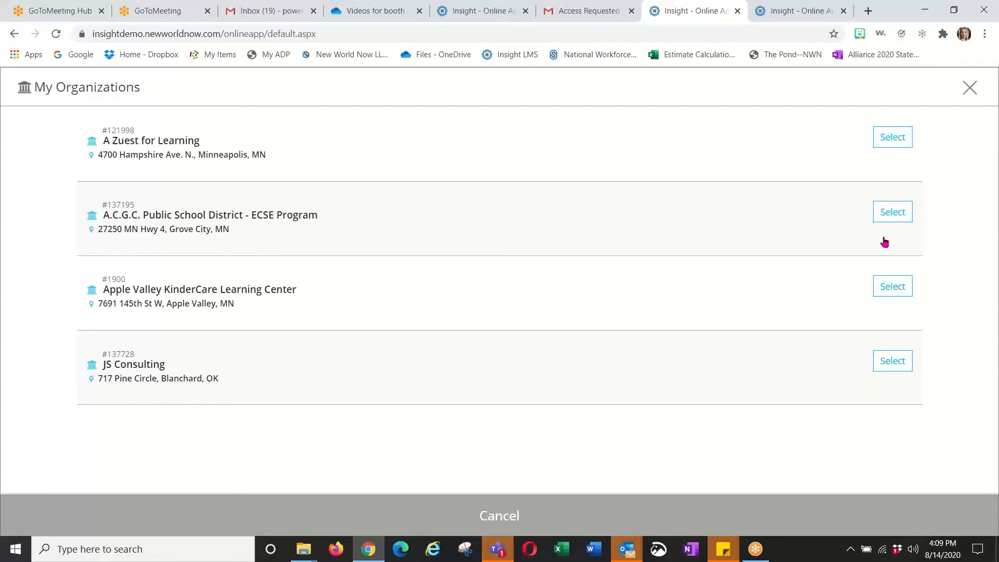
click(889, 213)
click(890, 290)
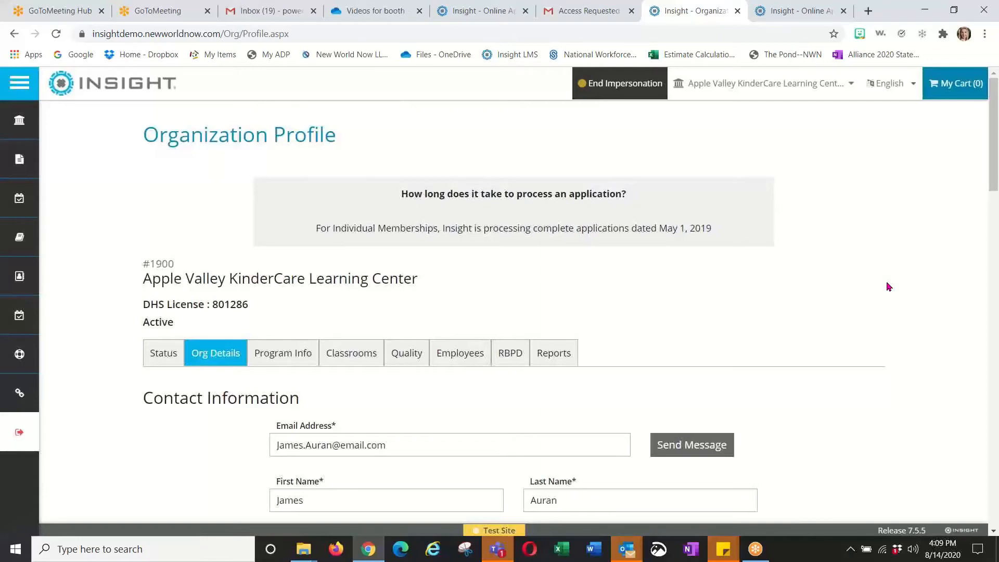
Open the employment record of the first registered employee, an Aide, for updating
click(479, 358)
scroll(799, 296, down, 3)
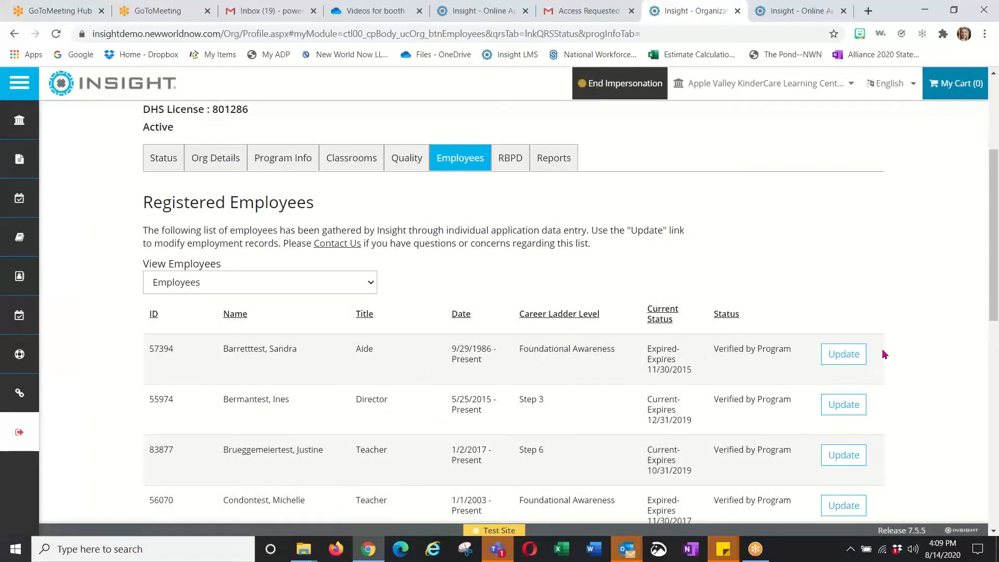
click(845, 359)
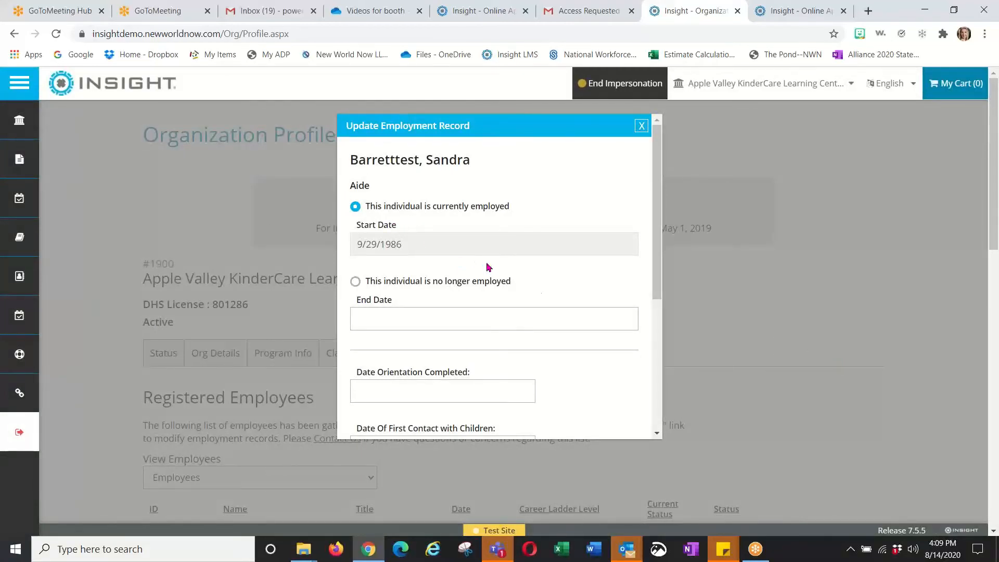
Set orientation completed to 08/14/2020, first contact with children to 08/17/2020 and risk reduction training to 08/14/2020
scroll(648, 239, down, 1)
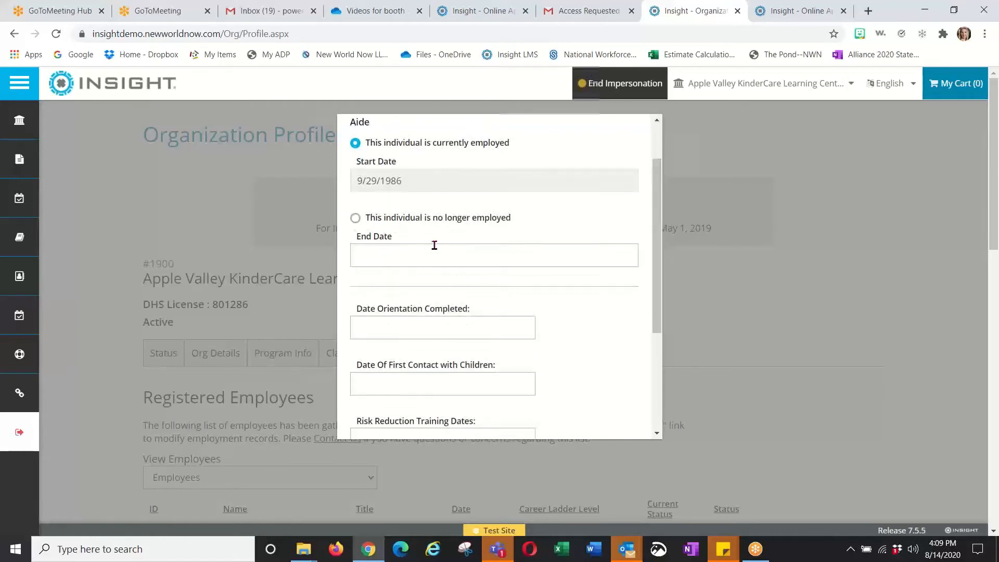
click(392, 329)
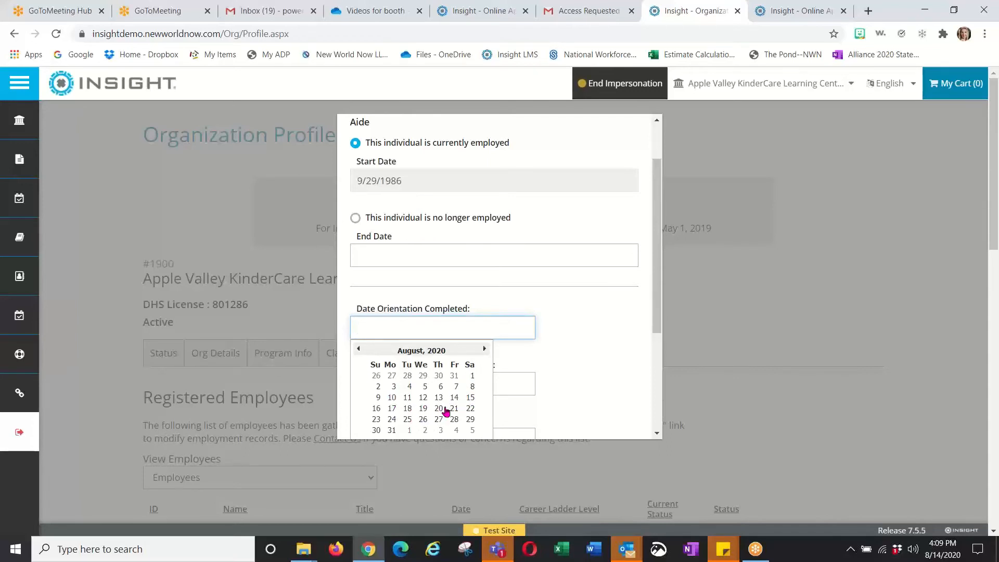
click(451, 400)
click(375, 383)
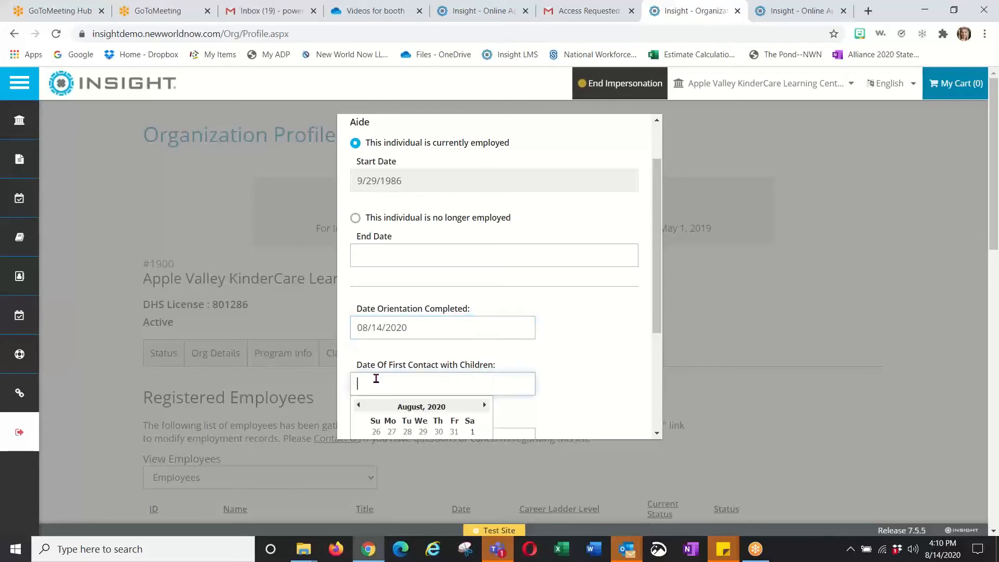
scroll(444, 374, down, 1)
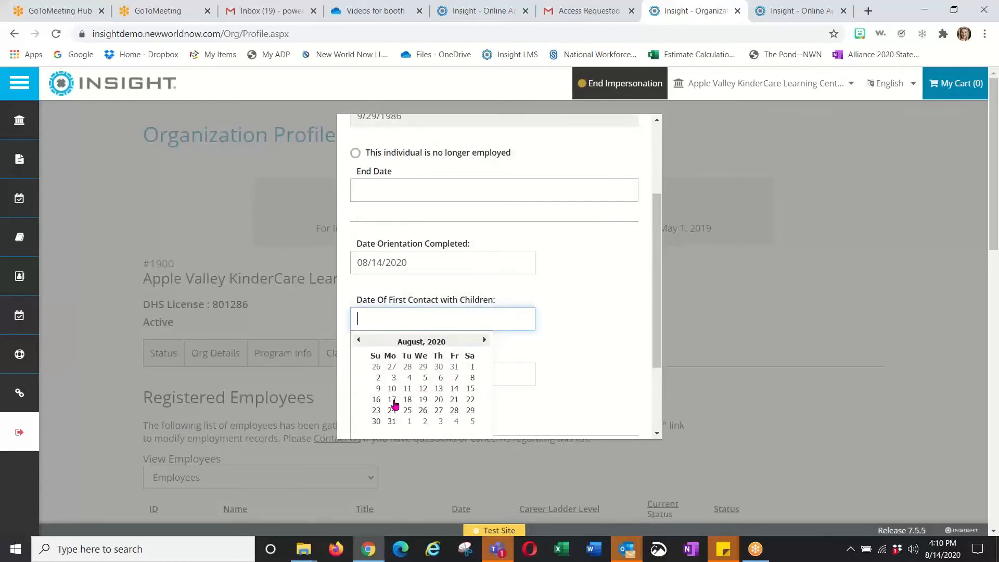
click(392, 400)
click(388, 375)
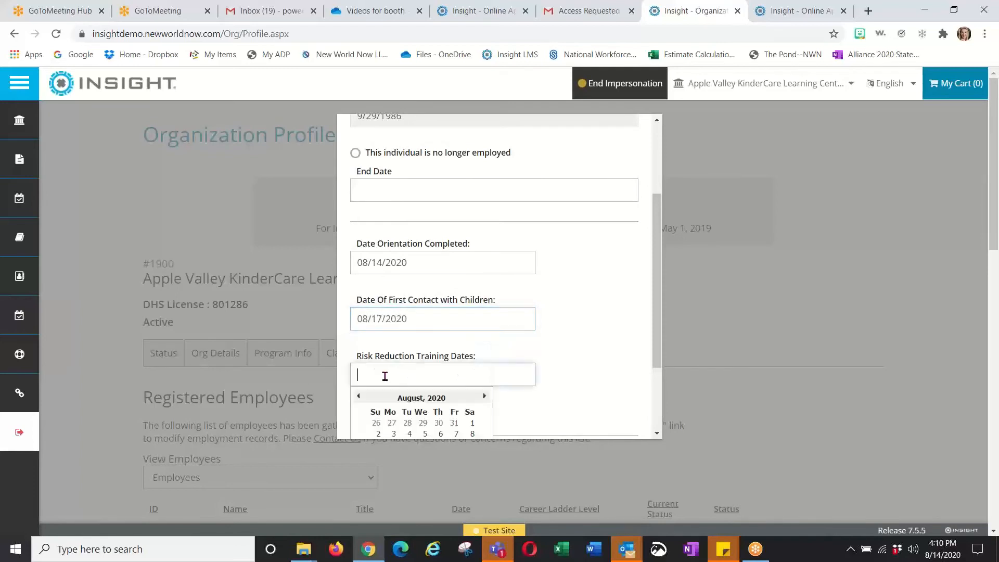
scroll(524, 367, down, 1)
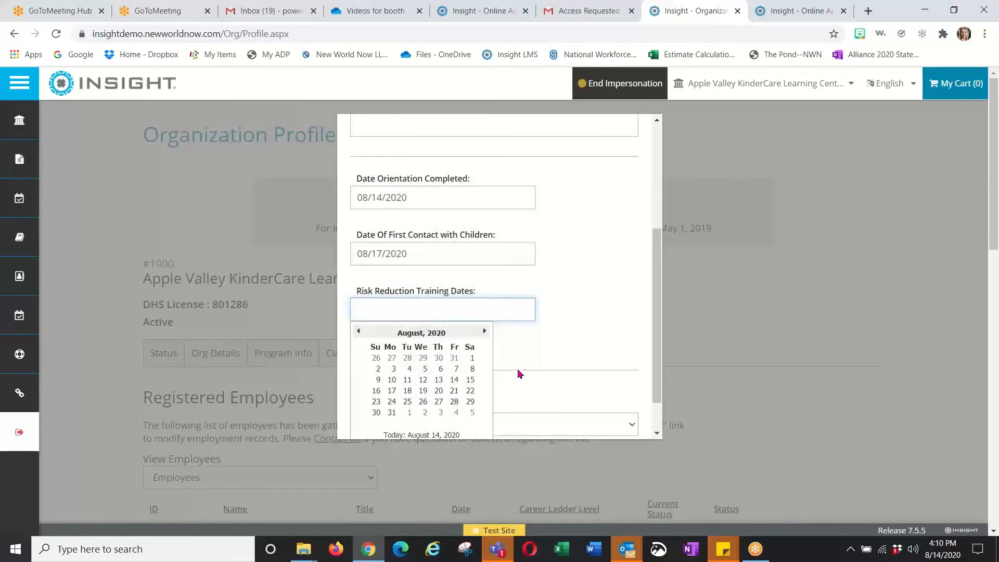
click(456, 381)
Select Verified by Program as the employment record's status and save the changes
scroll(539, 346, down, 1)
click(518, 388)
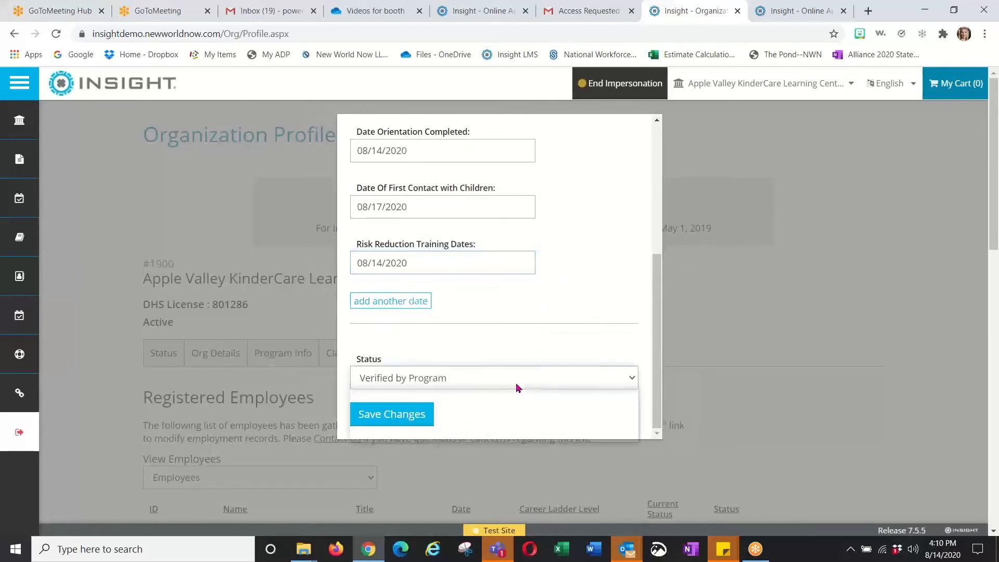
click(518, 388)
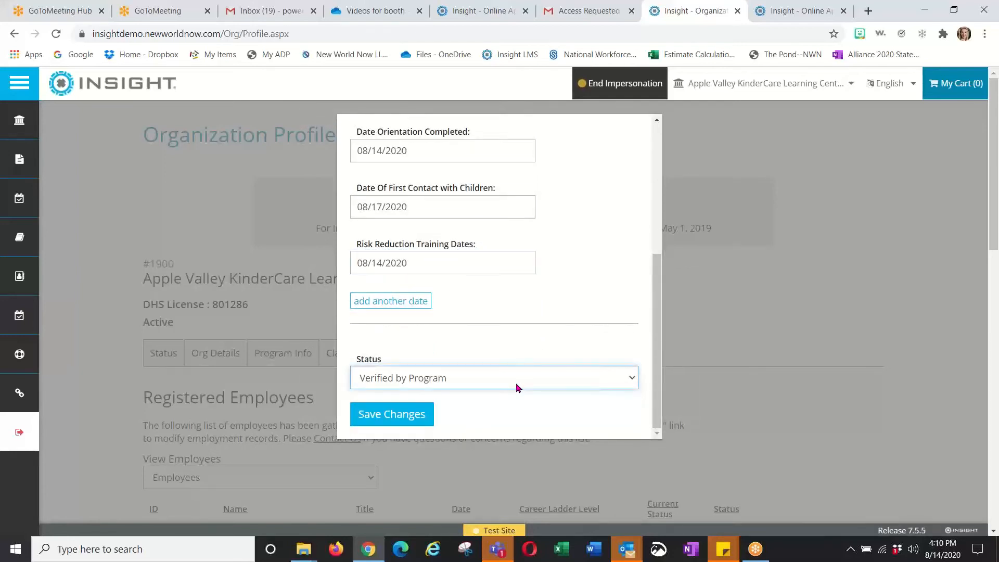
click(517, 388)
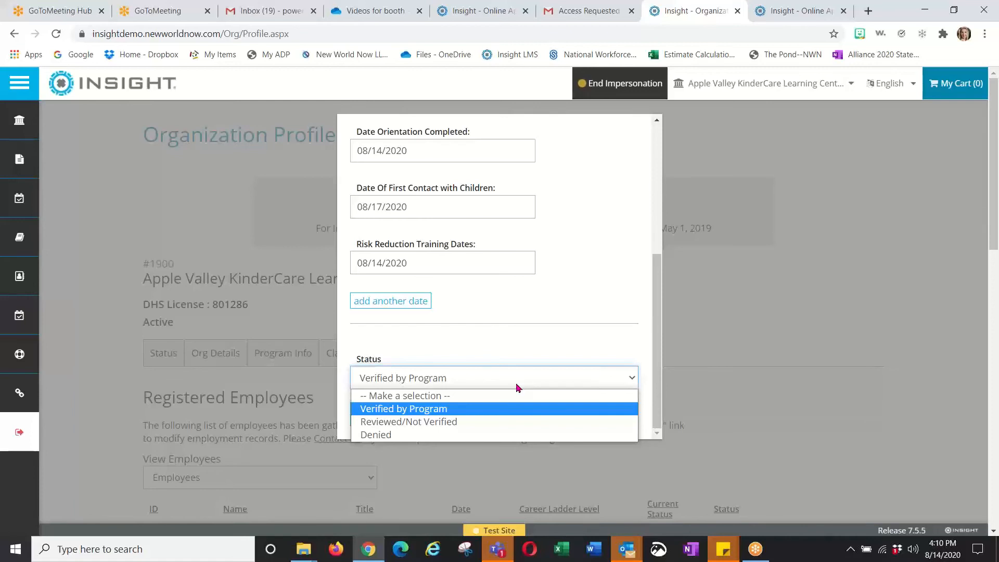
click(453, 409)
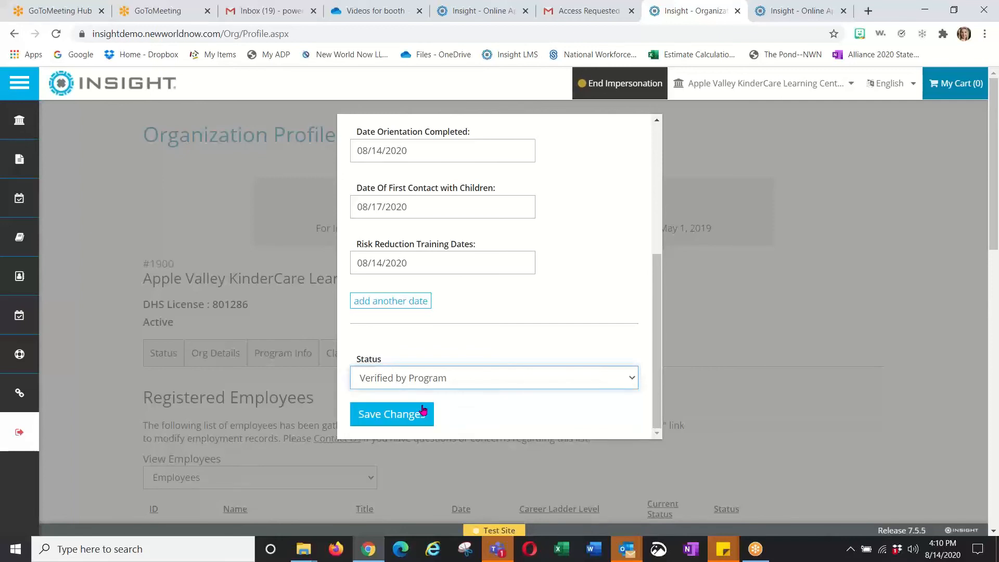
click(398, 418)
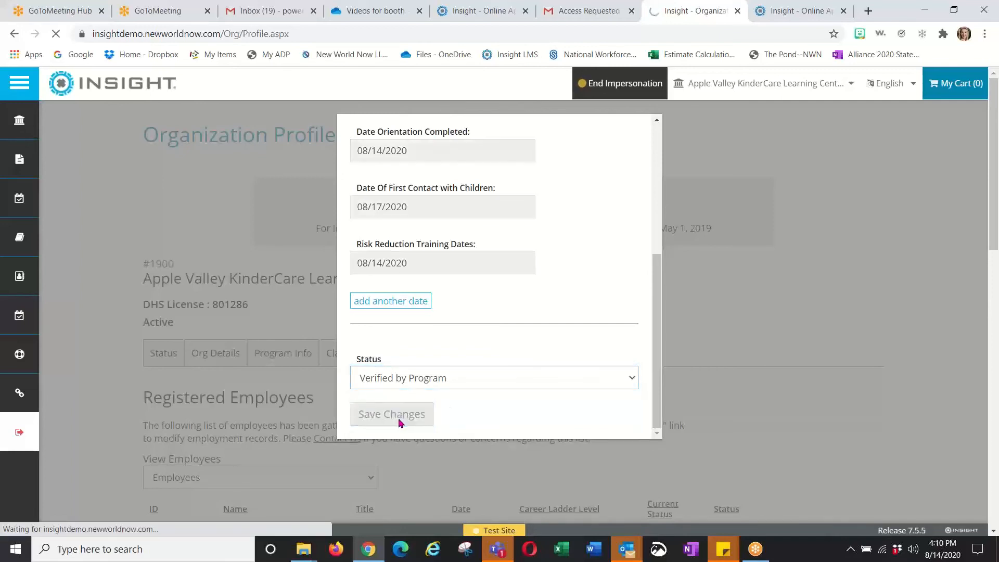